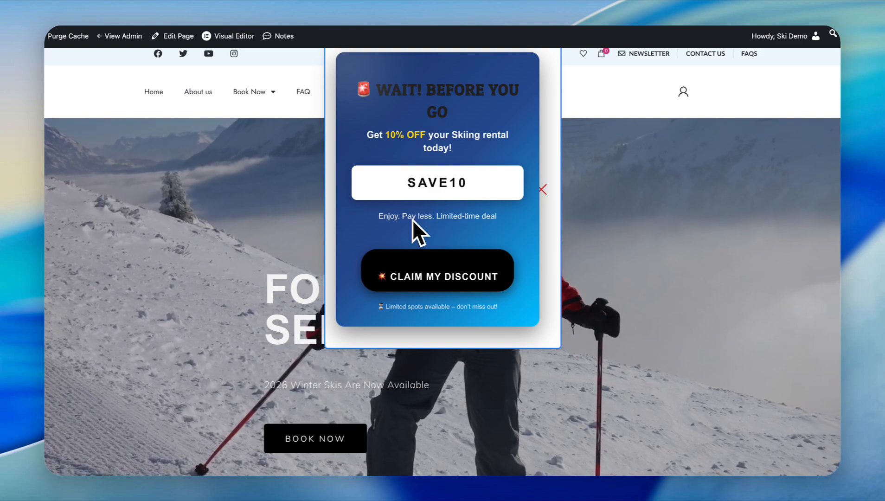
Step: Go to the store's admin area and open the Store Designer's list of pages
key(Escape)
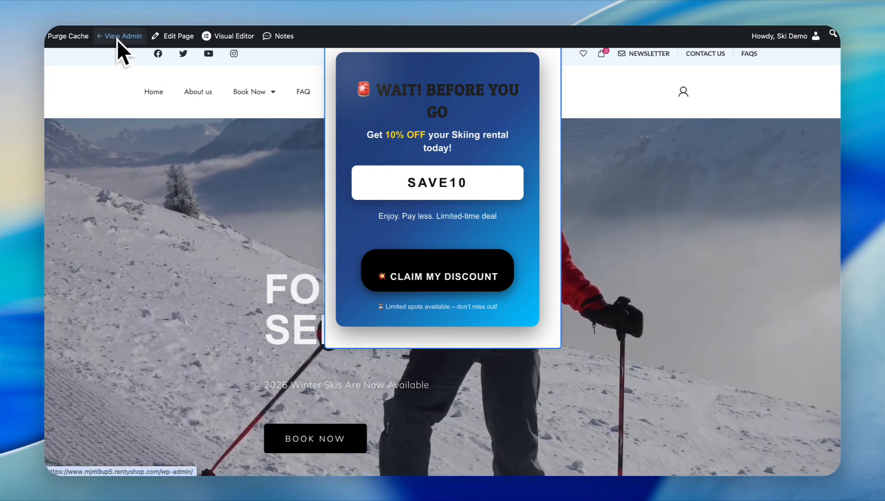
click(117, 36)
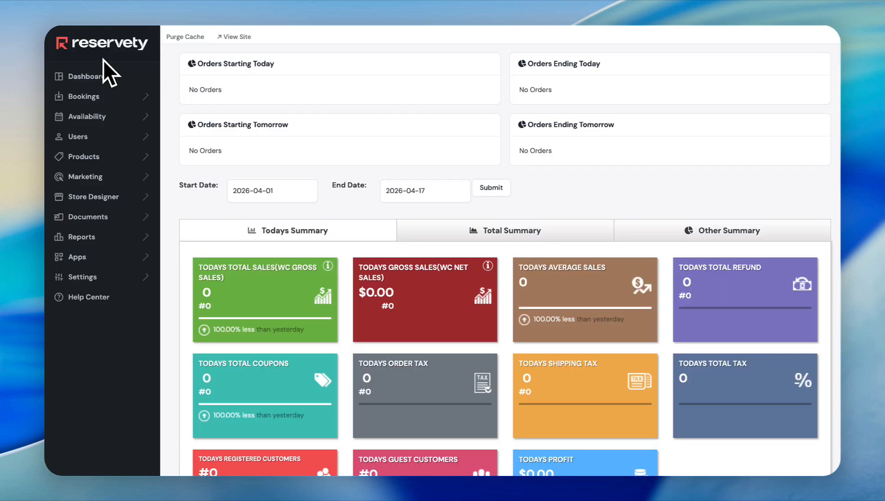
click(98, 204)
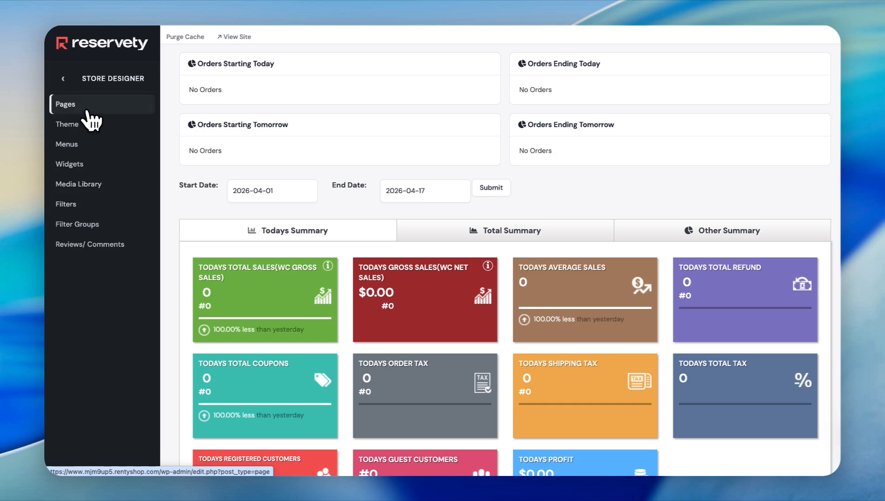
click(86, 111)
Step: Find the Home front page in the list and open it in the Visual Editor
scroll(429, 284, down, 3)
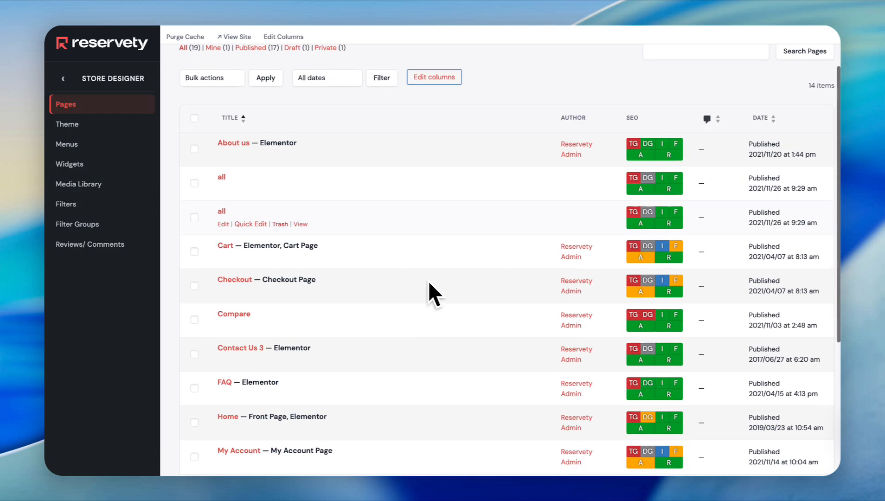
scroll(429, 284, down, 2)
scroll(429, 284, up, 4)
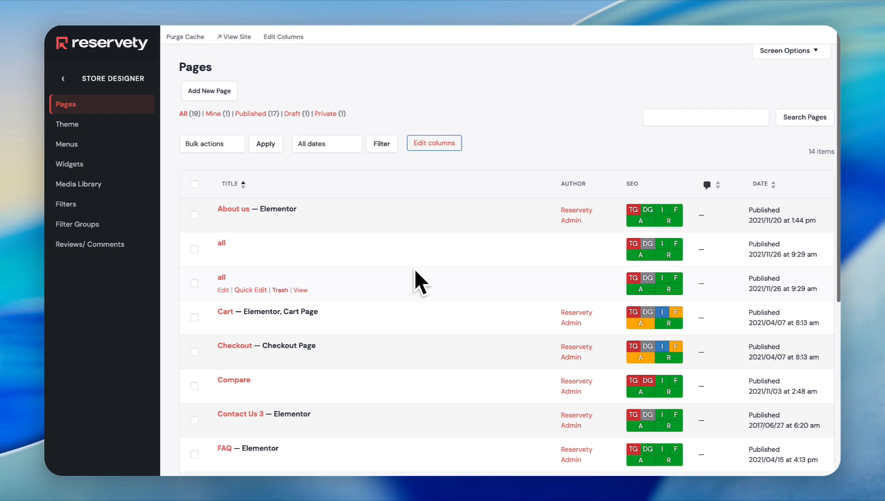
scroll(415, 271, down, 2)
scroll(415, 271, down, 2)
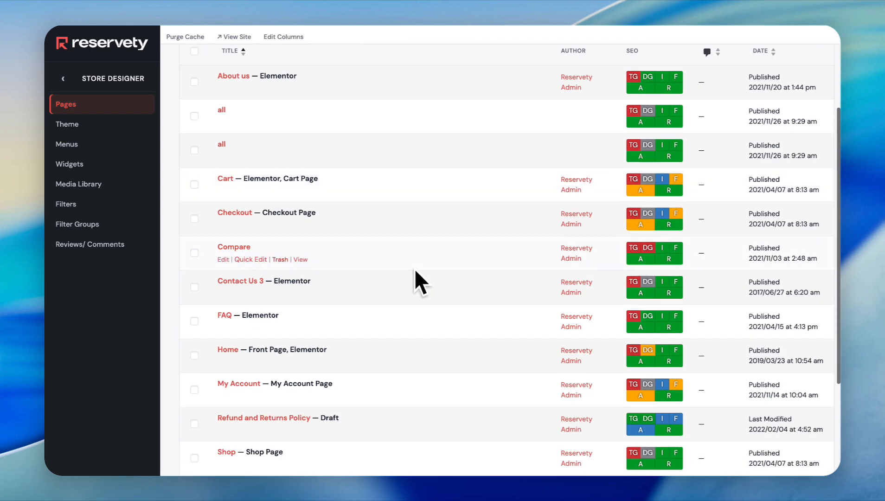
scroll(415, 272, down, 2)
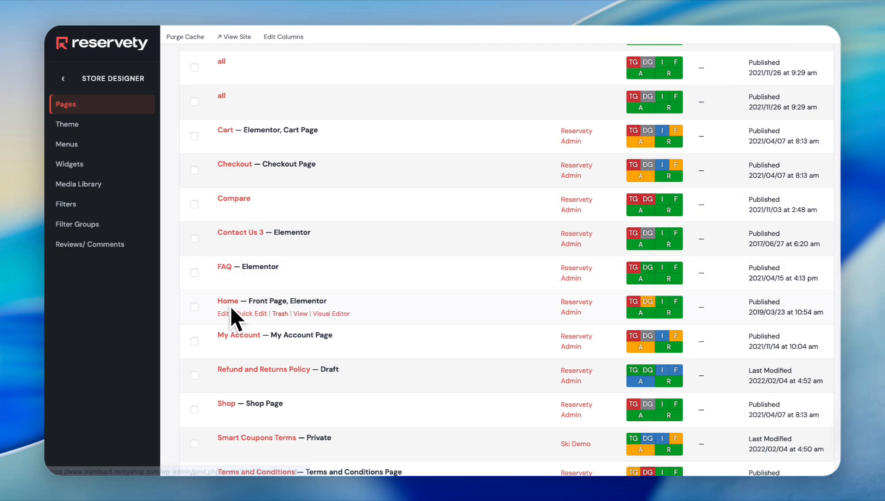
click(223, 314)
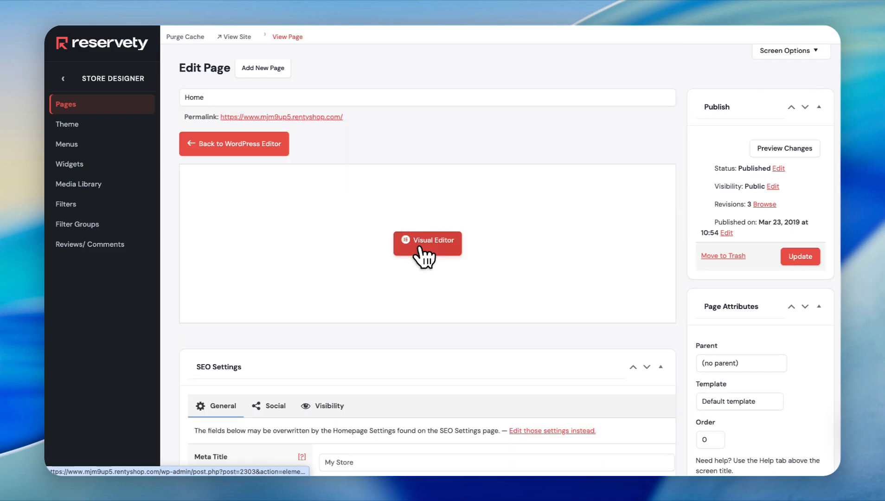
click(423, 255)
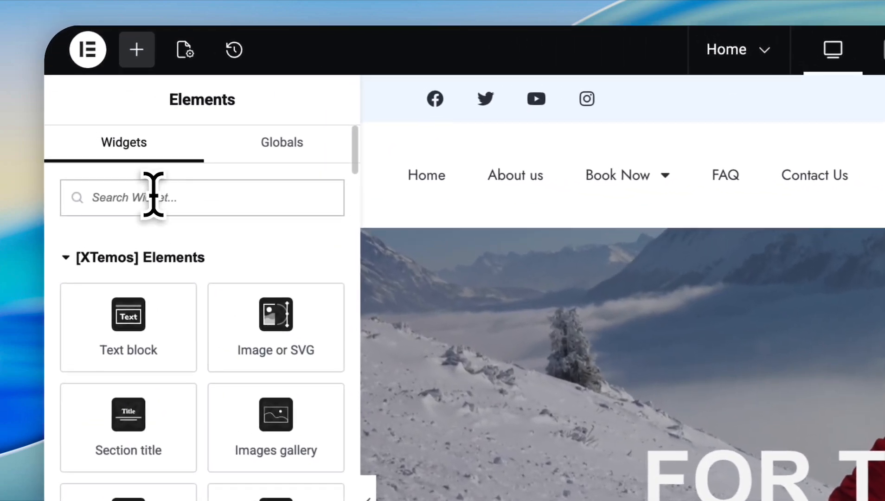
Step: Search the widget library for popup to add a Notification widget to the Home page
click(153, 197)
text(popup)
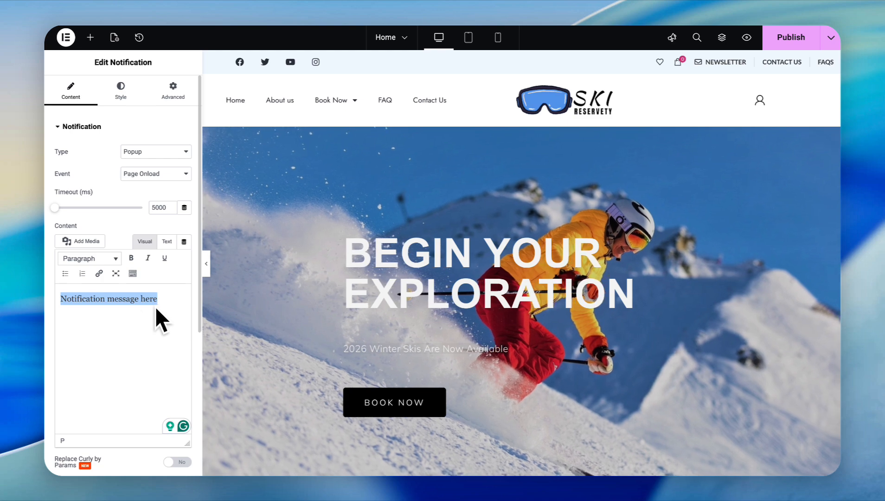
Step: Replace the notification message with "Heads up! Our ski rental shop will be closed this Monday for maintenance. We’ll be back and ready for the slopes right after!"
key(BackSpace)
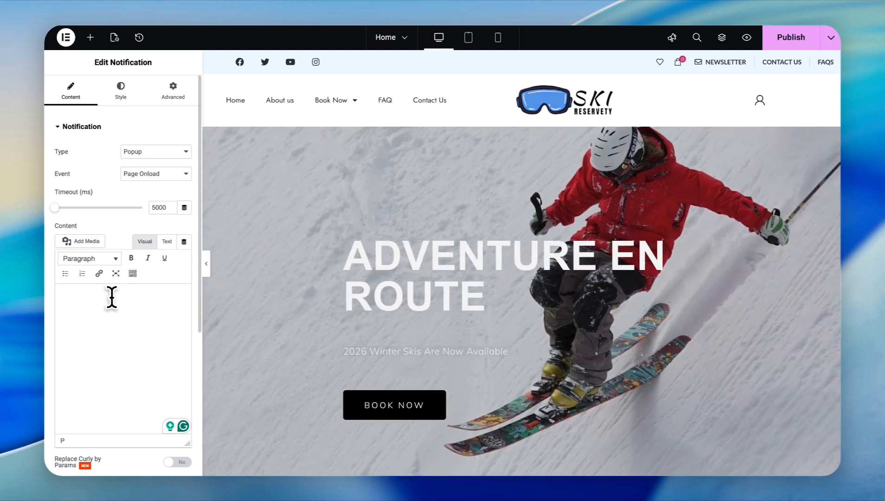
text(Heads up! Our ski rental shop will be closed this Monday for maintenance. We’ll be back and ready for the slopes right after!)
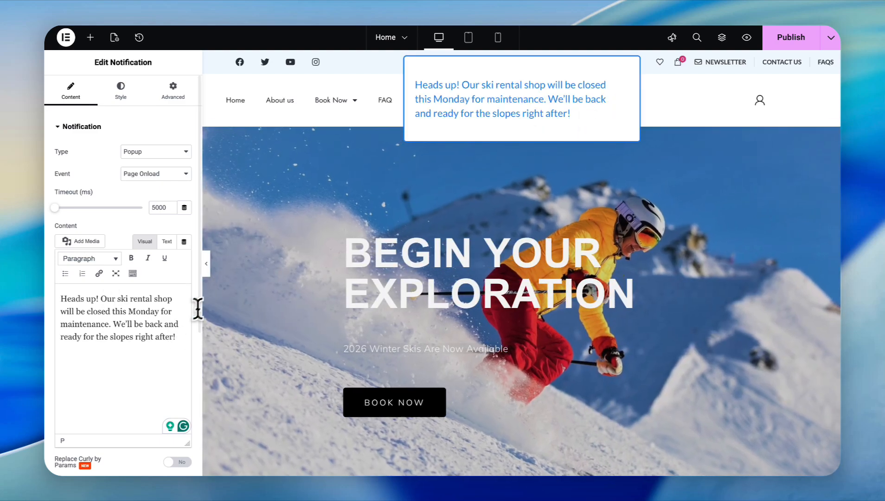
Step: Make the whole notification message bold and show the additional text formatting tools
drag(176, 337, 59, 300)
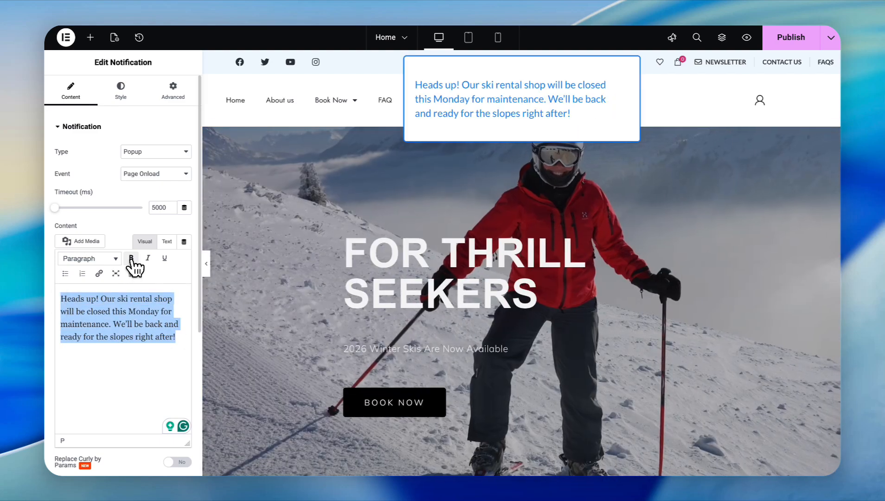
click(131, 259)
click(133, 273)
click(150, 420)
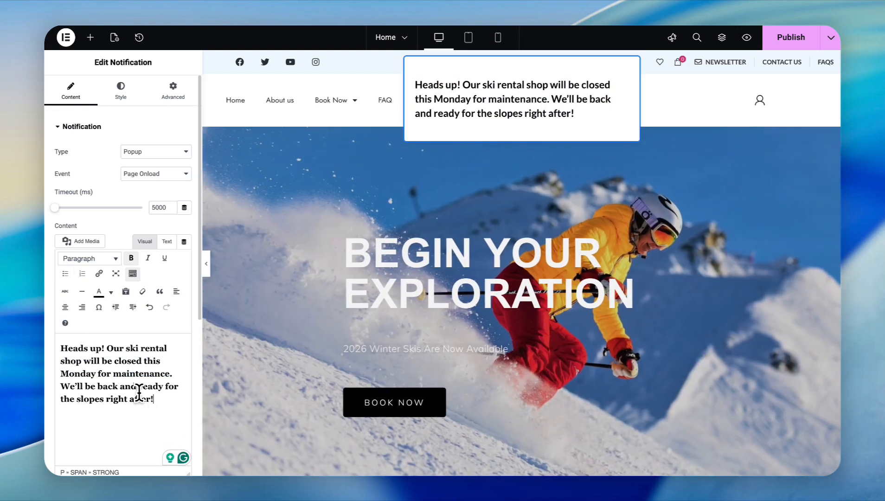
Step: Colour the whole notification message red
drag(154, 399, 58, 351)
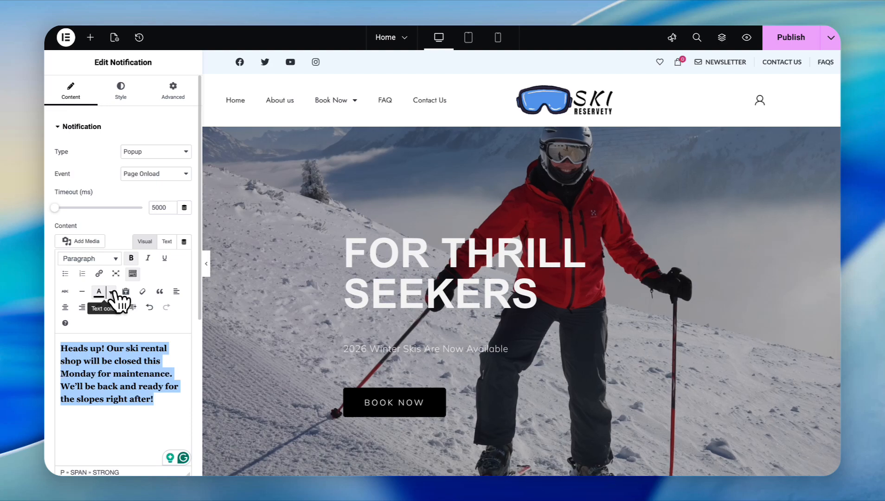
click(111, 292)
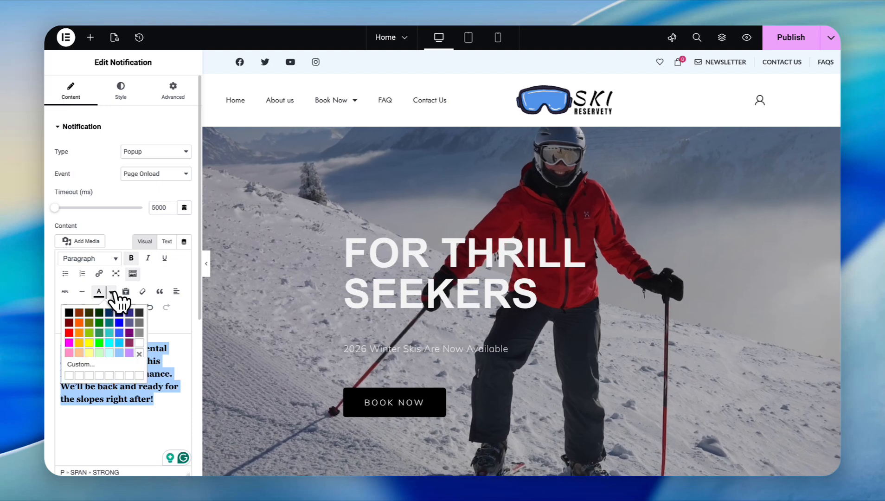
click(68, 332)
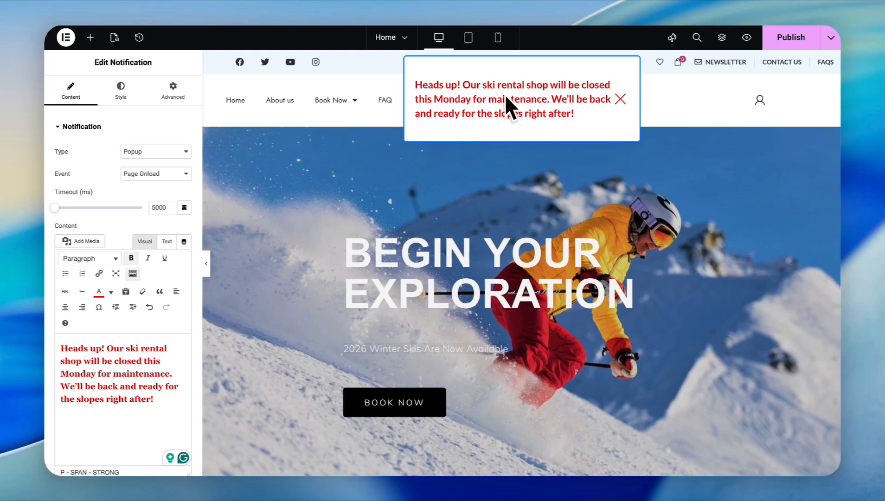
Step: Change the text colour of the whole notification message to dark red
drag(153, 399, 64, 348)
click(112, 292)
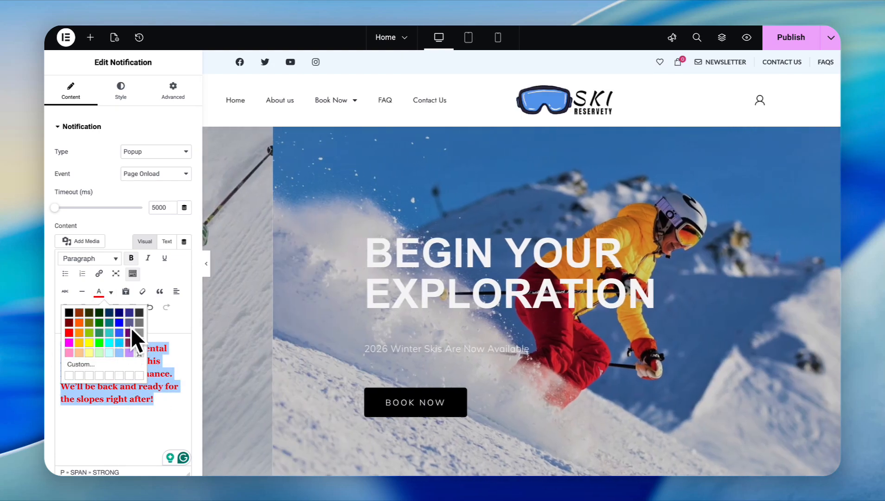
click(119, 326)
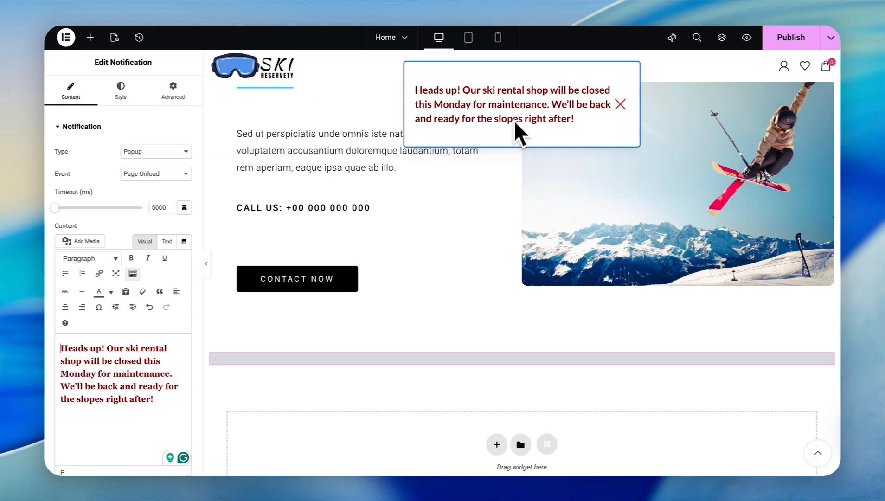
Step: Enable Confetti Effects in the notification's advanced settings and set the confetti type to Snow
click(174, 93)
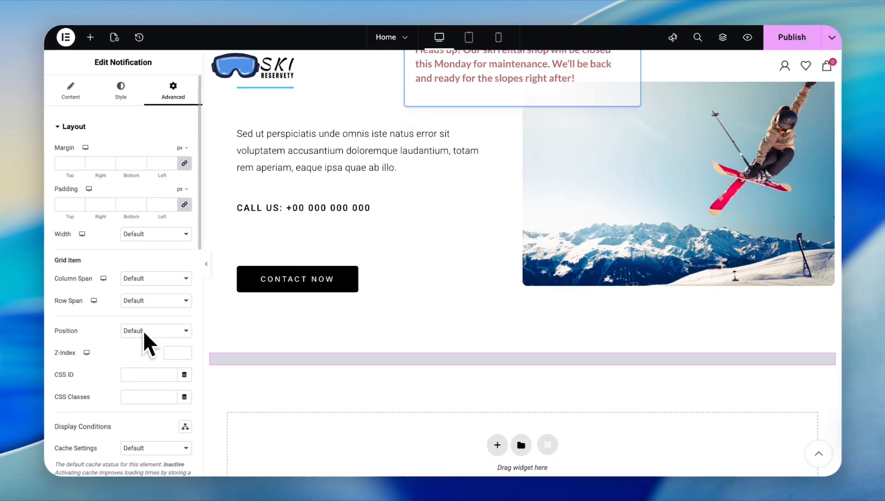
scroll(144, 331, down, 1)
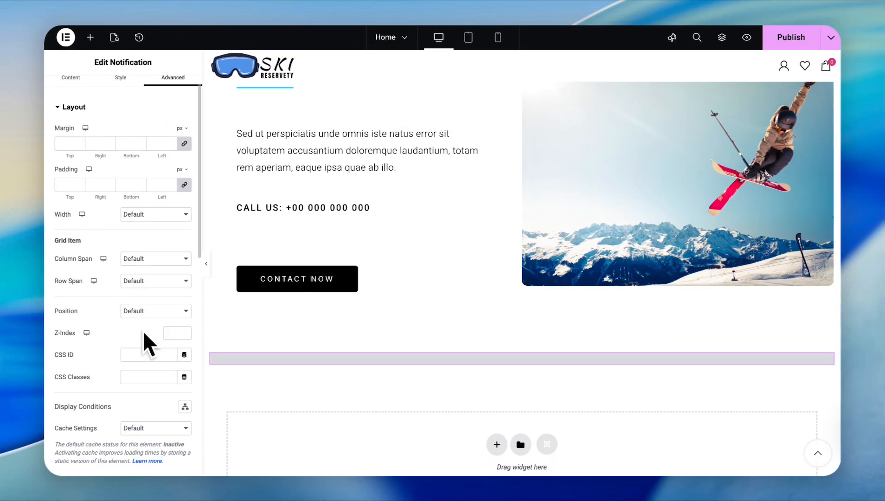
scroll(123, 241, down, 1)
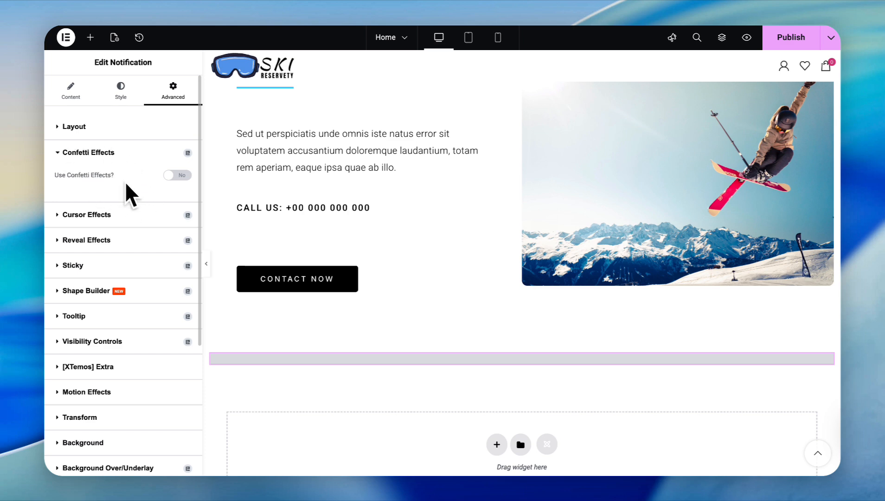
click(184, 176)
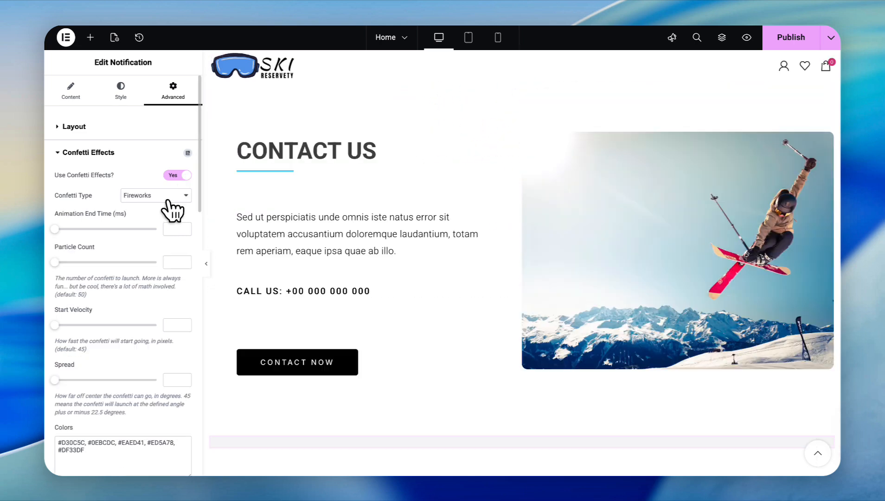
click(164, 196)
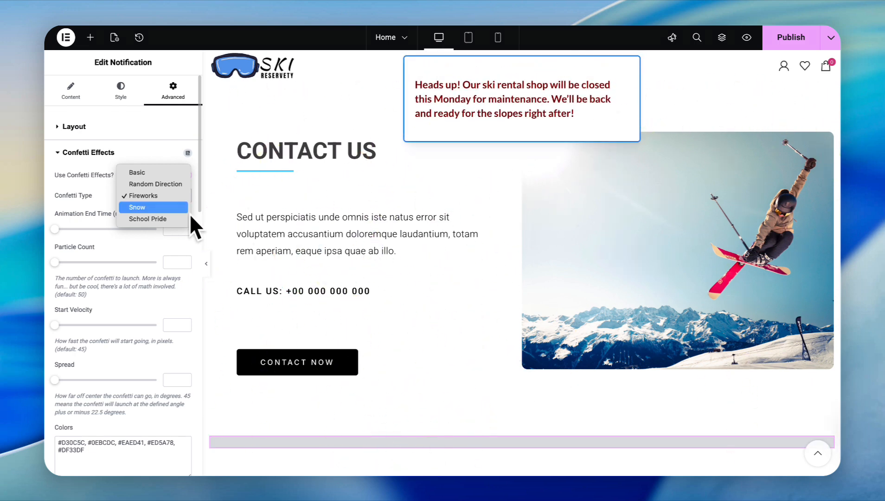
click(154, 211)
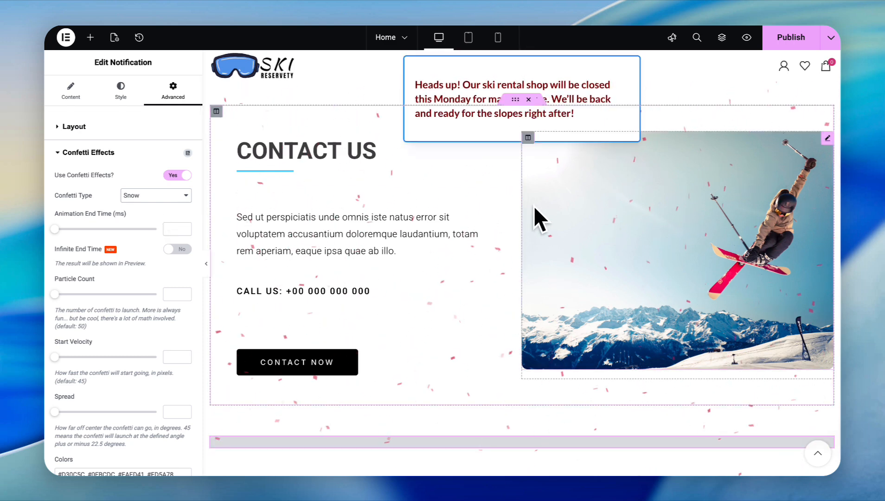
Step: Enable Reveal Effects in the notification widget's advanced settings
scroll(131, 362, down, 10)
scroll(131, 357, down, 2)
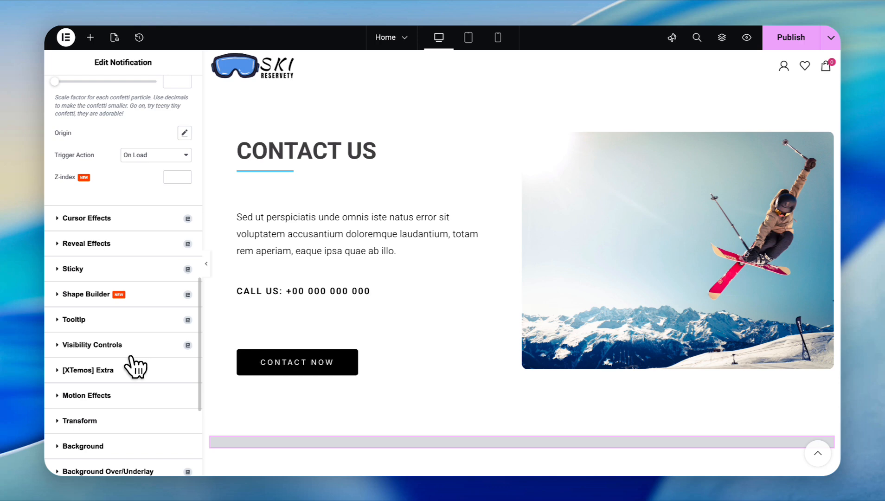
scroll(128, 356, down, 1)
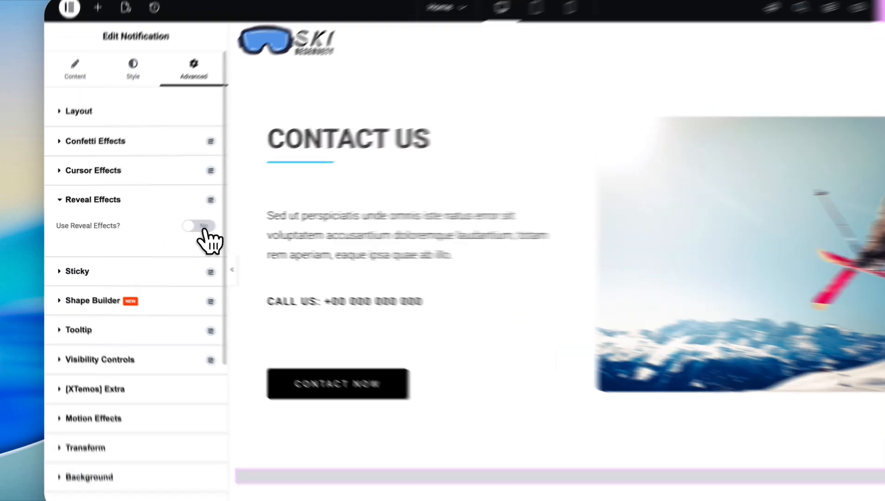
click(182, 226)
scroll(188, 241, down, 1)
click(151, 210)
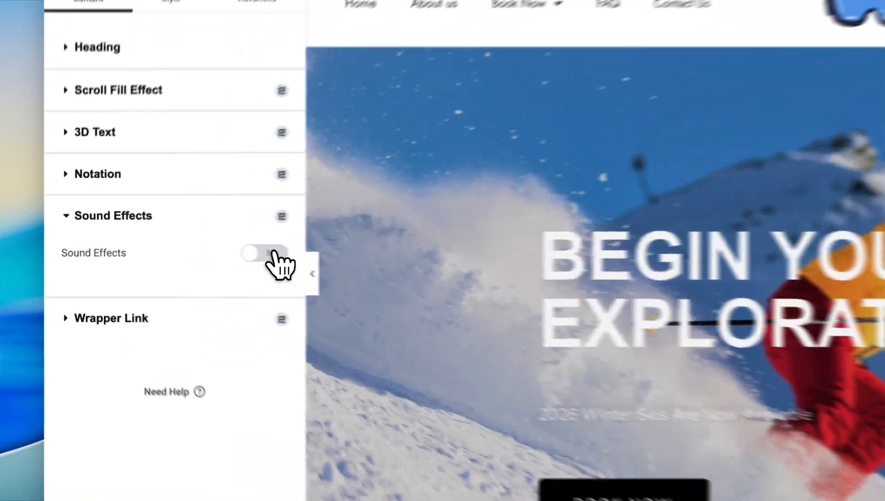
Step: Enable Sound Effects for the heading widget with Click as the event, and open the choice of sound source
click(183, 251)
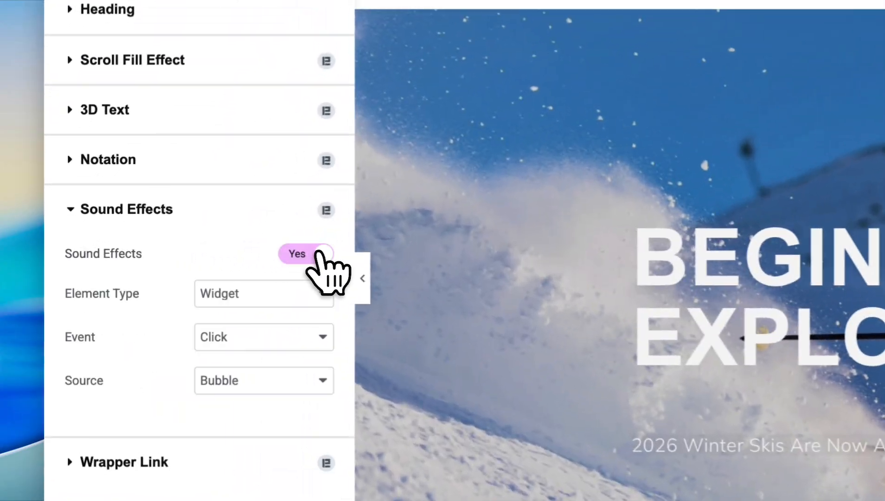
click(258, 337)
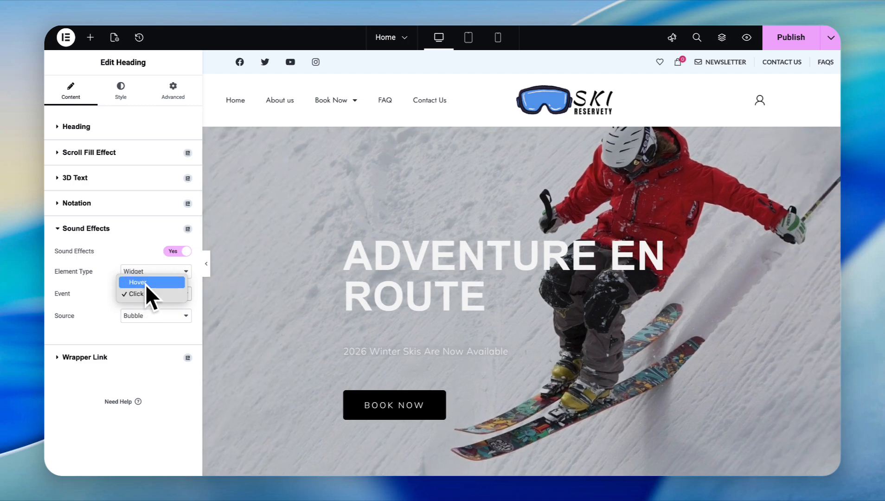
click(139, 294)
click(145, 317)
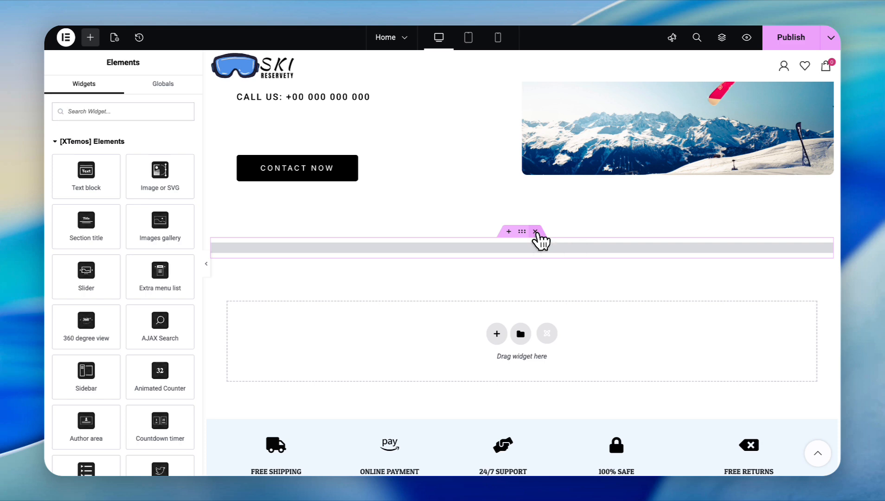
Step: Delete the grey section below the contact block, and search the widgets for popu to pick the Notification widget
click(536, 231)
click(112, 112)
text(popu)
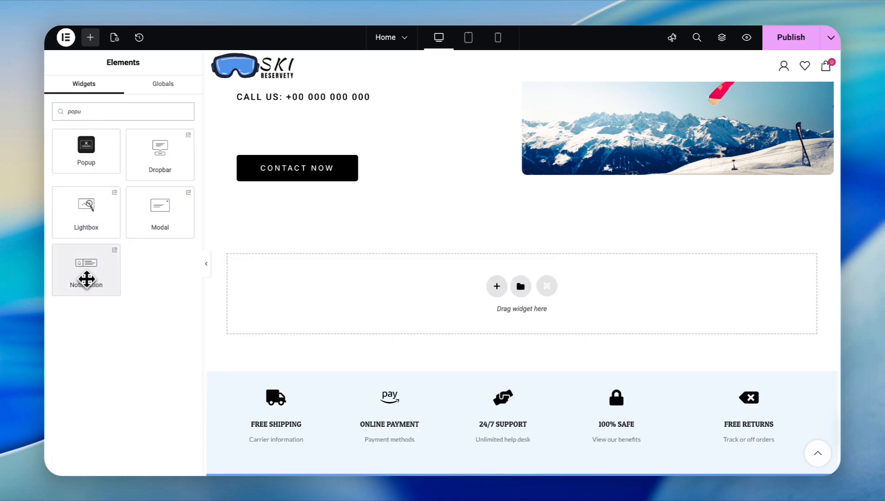
click(87, 278)
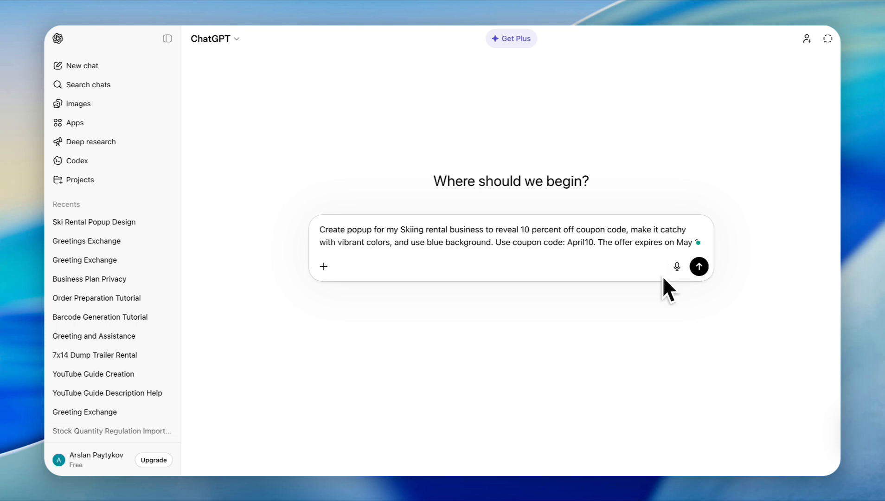
Step: Switch to ChatGPT and submit the prompt for a catchy blue ski rental popup revealing 10 percent off coupon code April10, expiring May 1
click(700, 269)
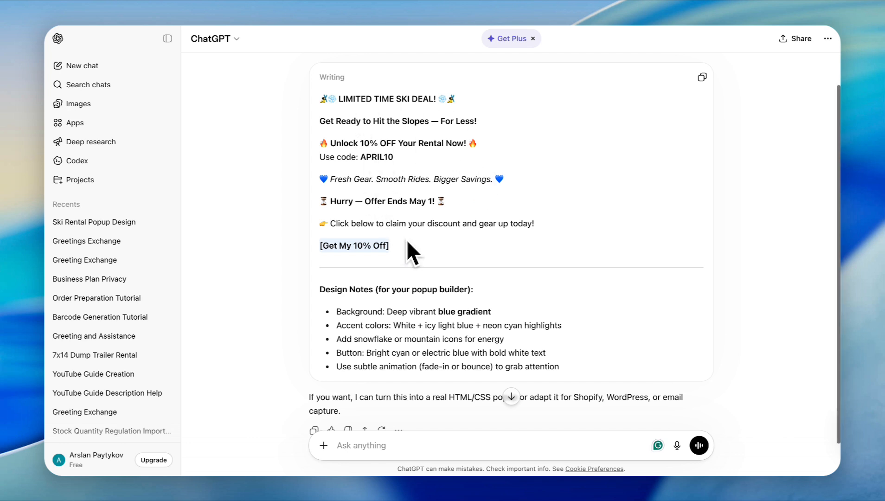
scroll(482, 195, up, 1)
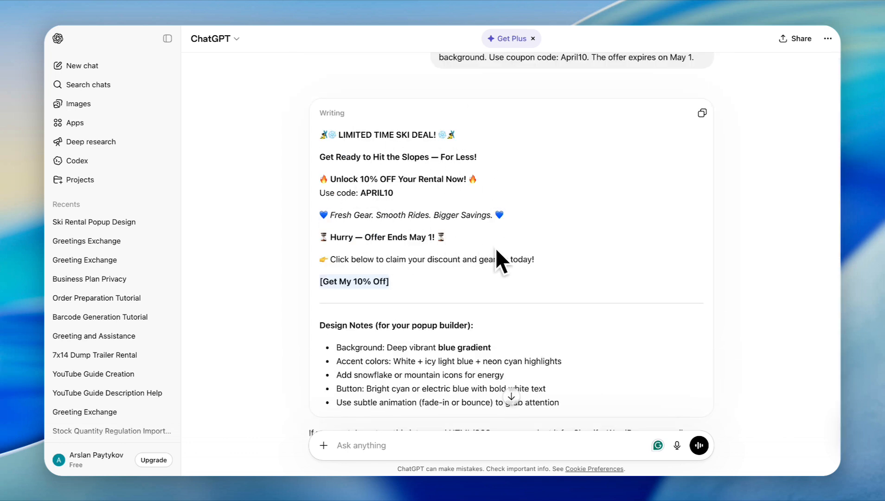
Step: Submit the follow-up prompt "Turn it into HTML" for the drafted ski deal popup
scroll(496, 248, down, 2)
click(391, 444)
text(Turn )
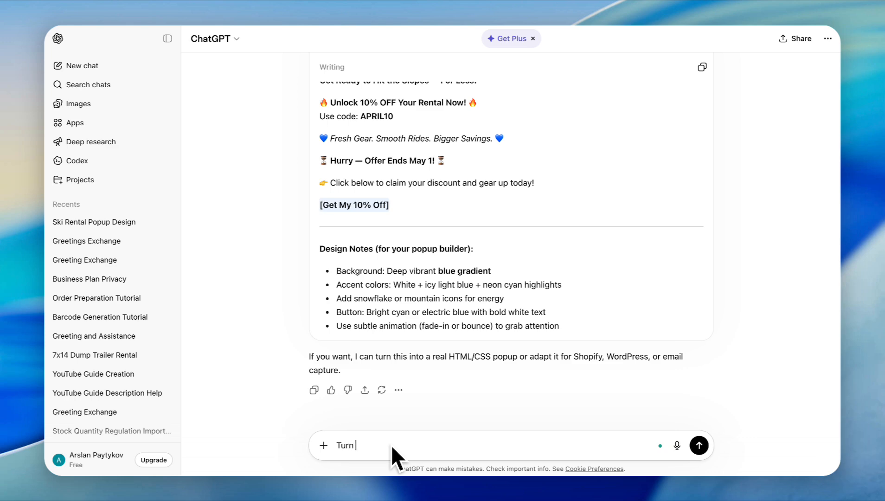
text(it into HTML)
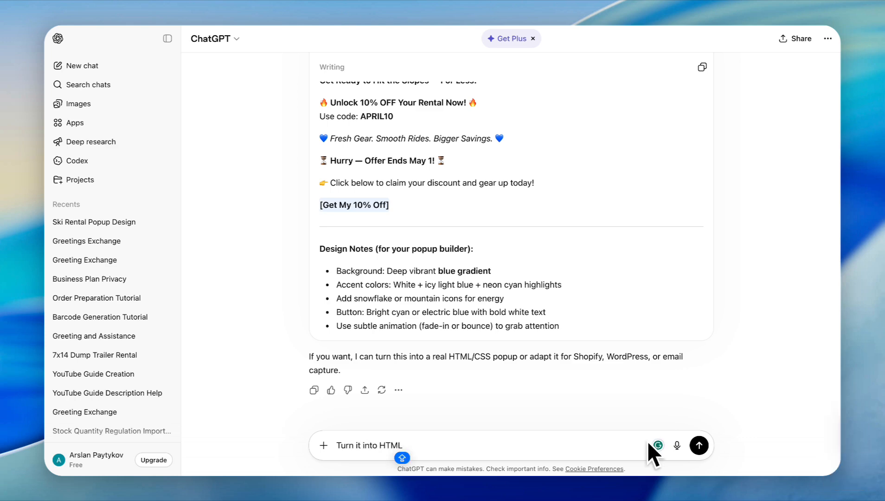
key(Return)
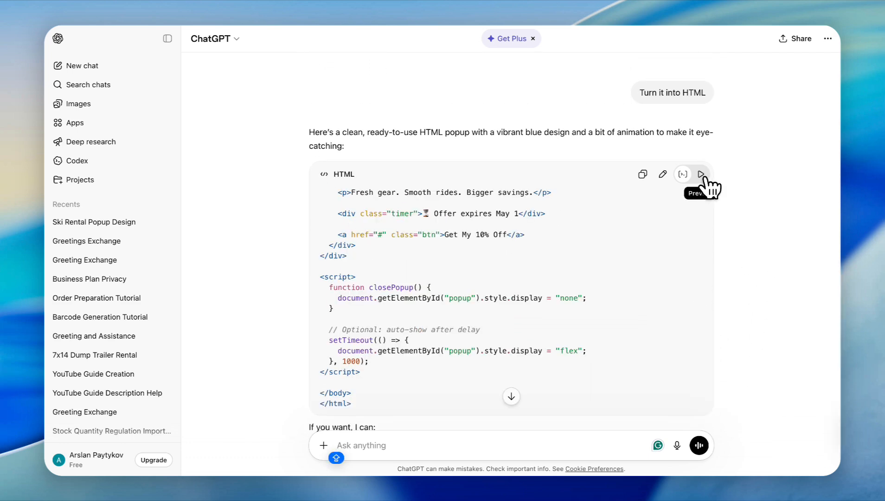
Step: Preview the generated ski deal popup, return to its code view and copy the full HTML
click(575, 245)
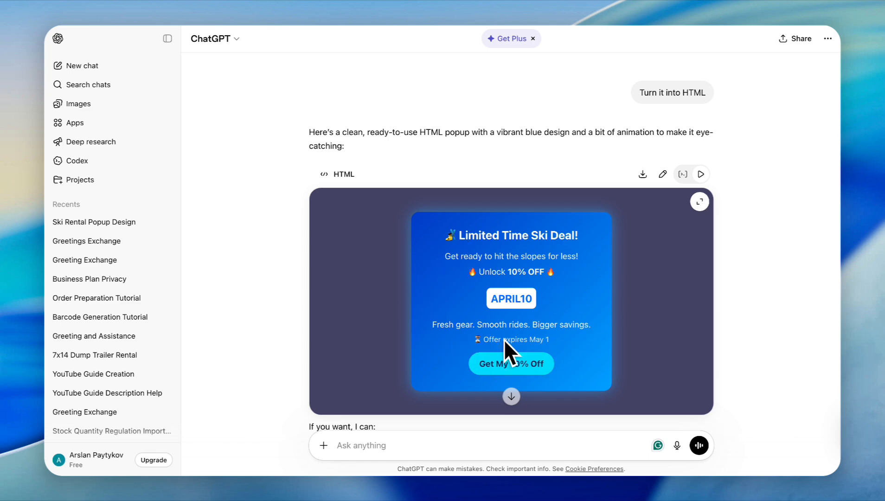
click(682, 174)
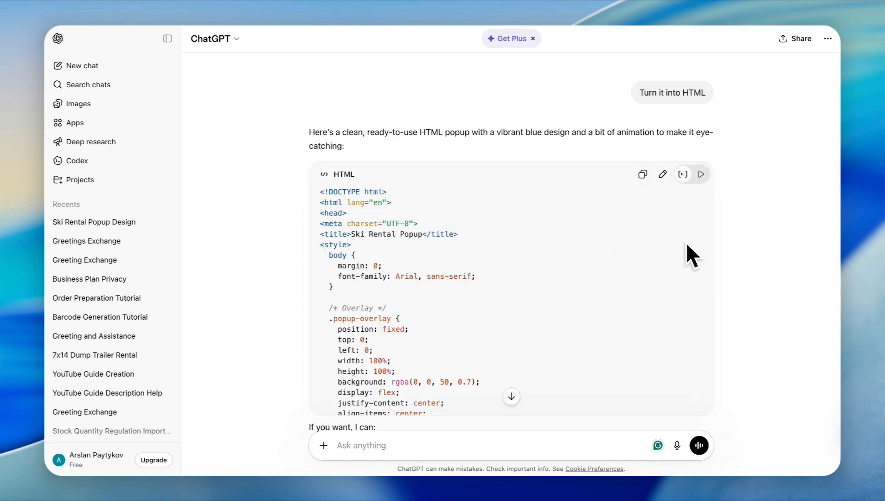
click(643, 174)
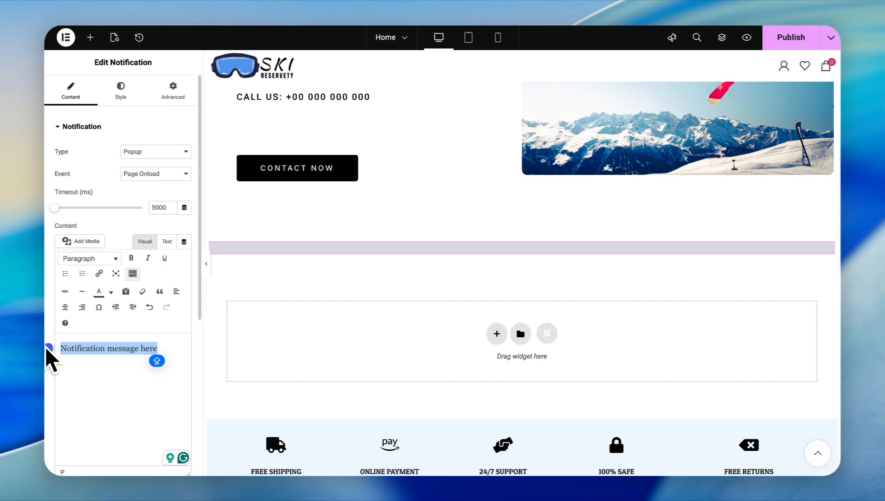
Step: Switch back to the Elementor editor and replace the notification's placeholder message with the copied HTML in text mode
key(BackSpace)
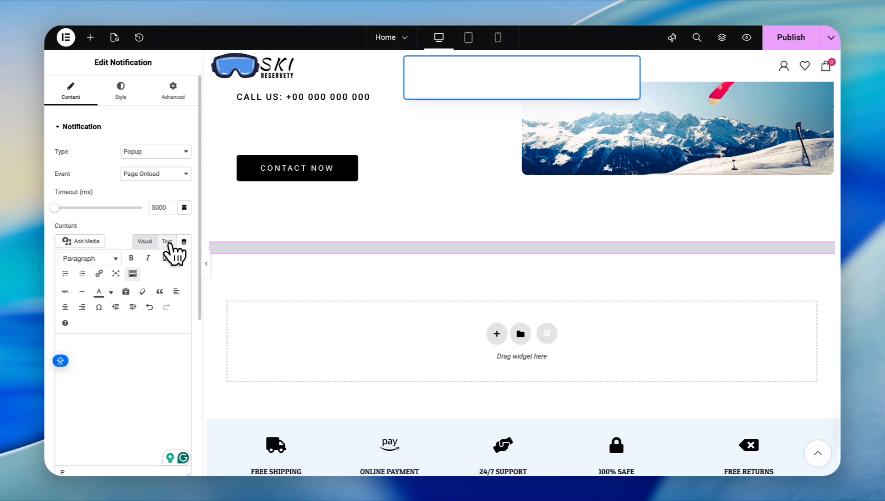
click(167, 242)
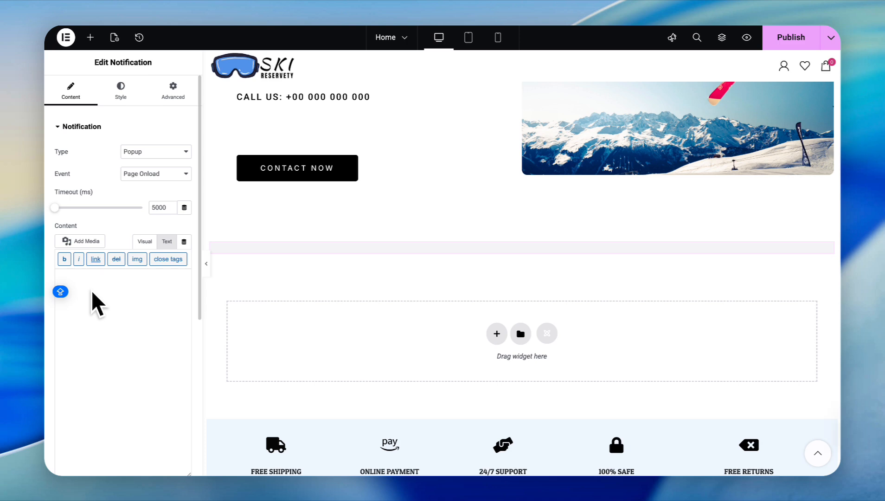
key(super+v)
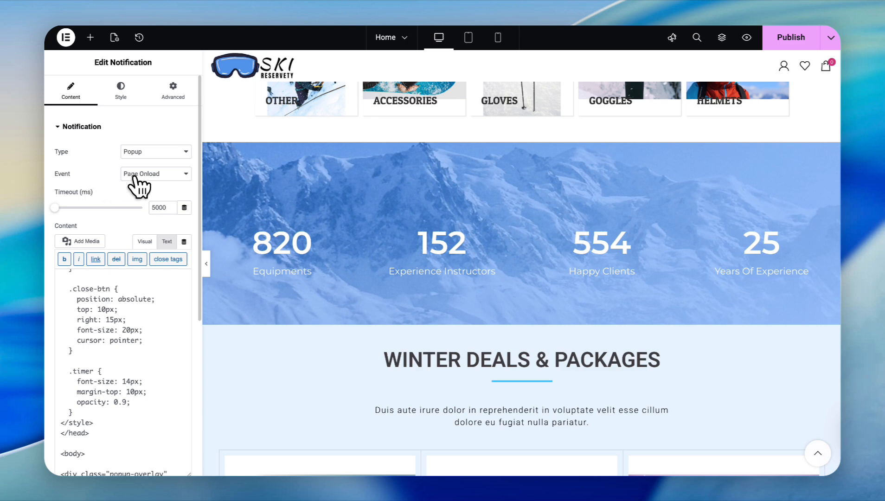
Step: Set the notification's event to In time delay with a 4000 ms delay, and raise the timeout to its maximum
click(155, 174)
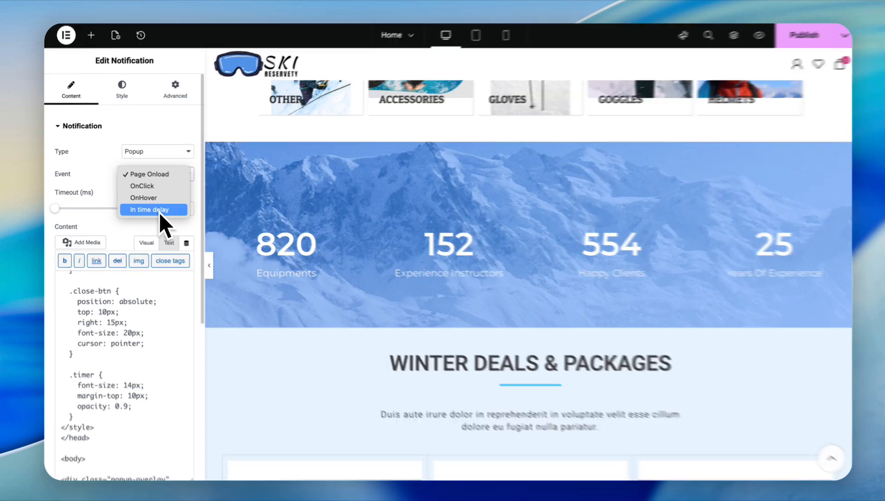
click(158, 210)
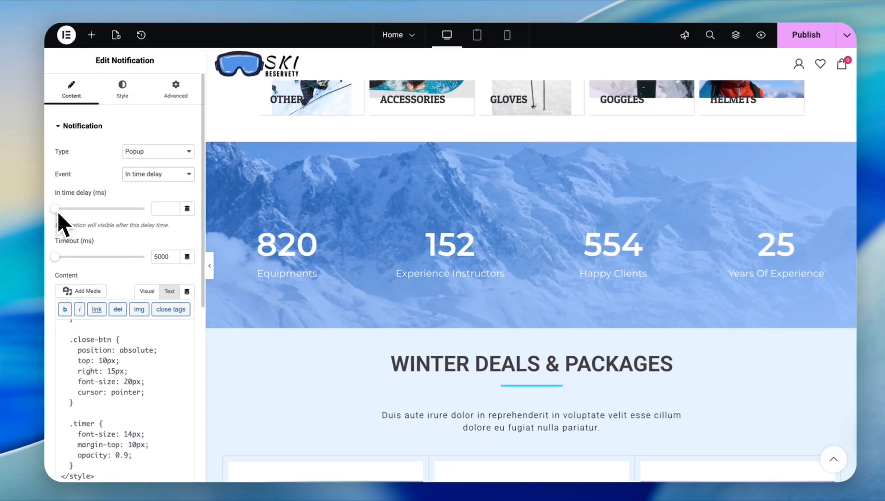
drag(65, 254, 221, 236)
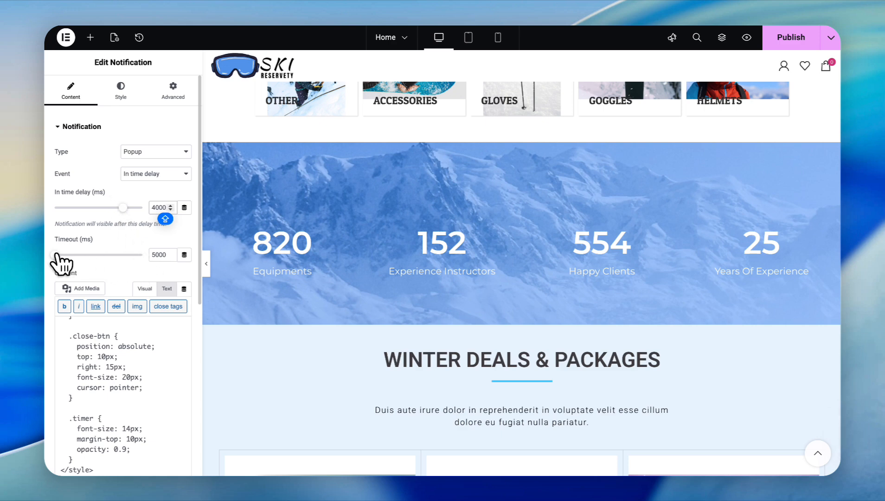
drag(56, 255, 142, 254)
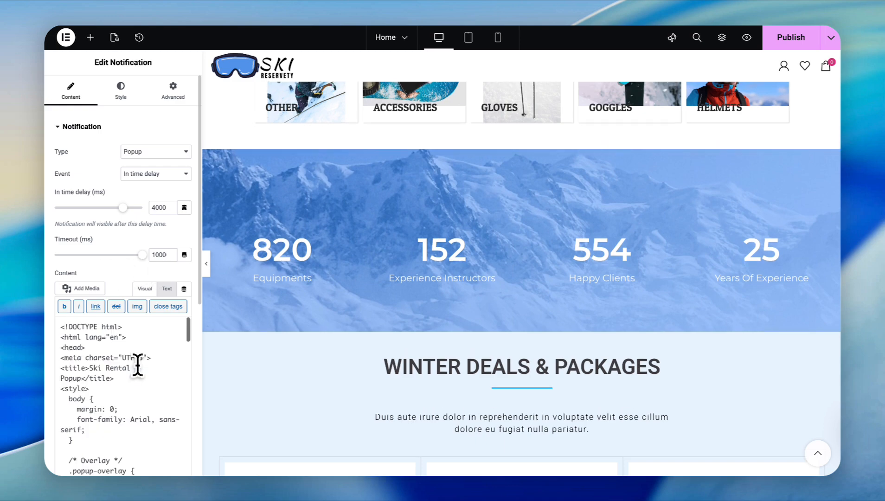
Step: Try a Display Times limit of 4 in the notification's additional settings, and clear it again
scroll(137, 365, down, 5)
scroll(138, 365, down, 10)
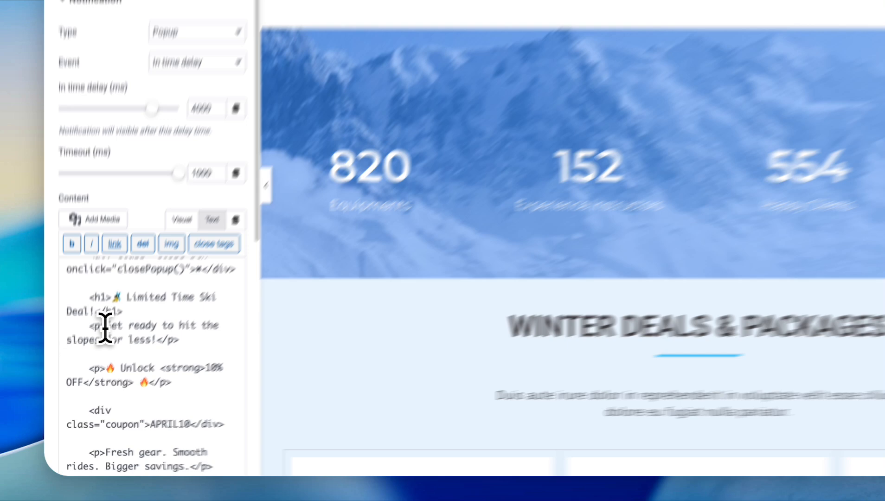
mouse_move(107, 325)
mouse_down()
mouse_move(222, 326)
mouse_move(111, 340)
mouse_up()
drag(146, 278, 196, 277)
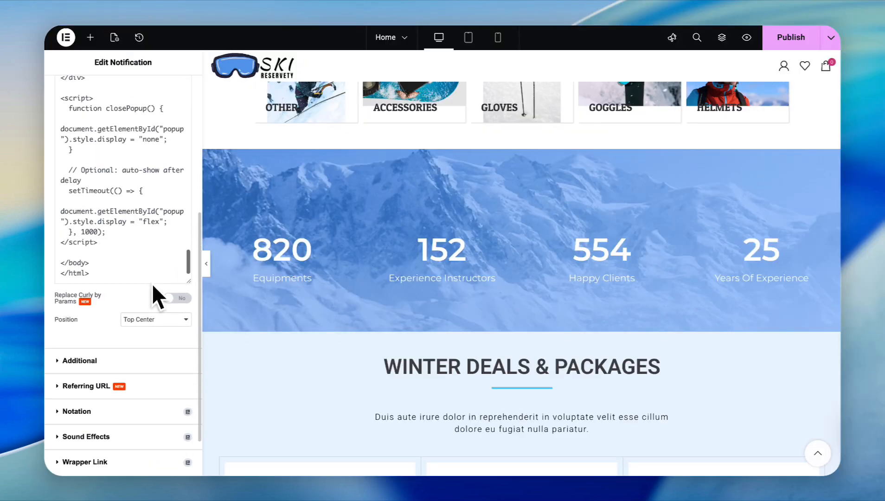
scroll(153, 286, down, 2)
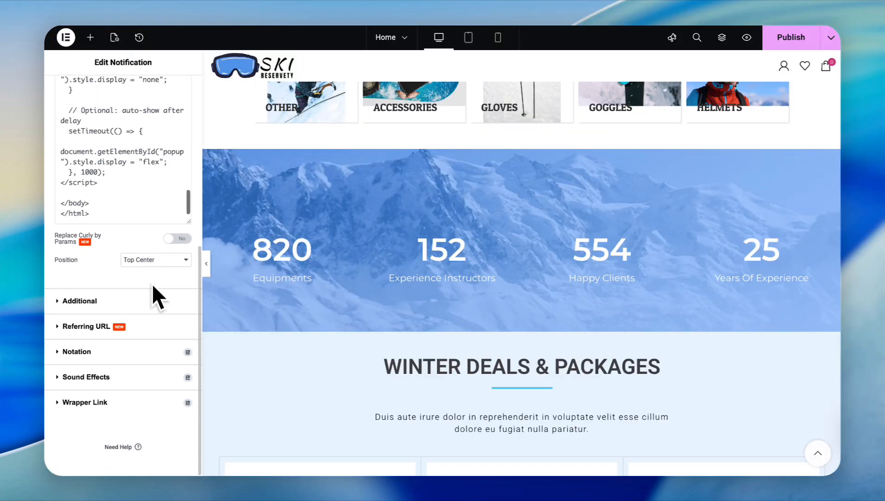
click(93, 303)
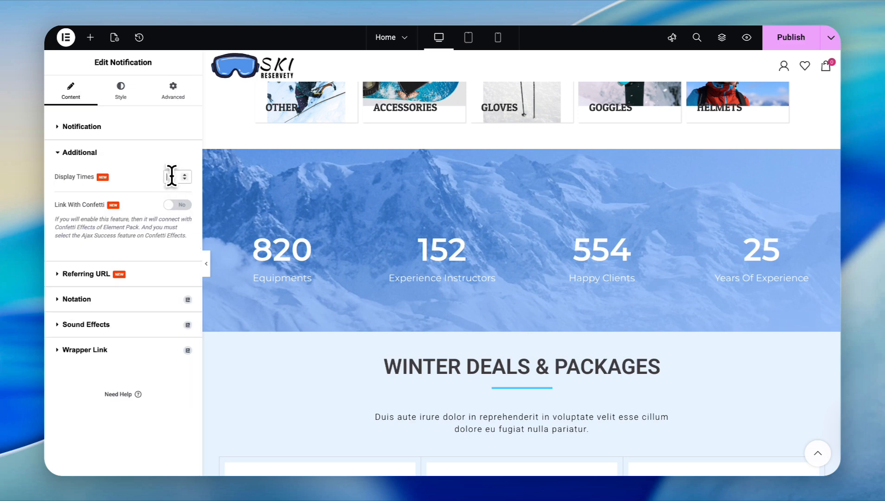
click(171, 175)
text(4)
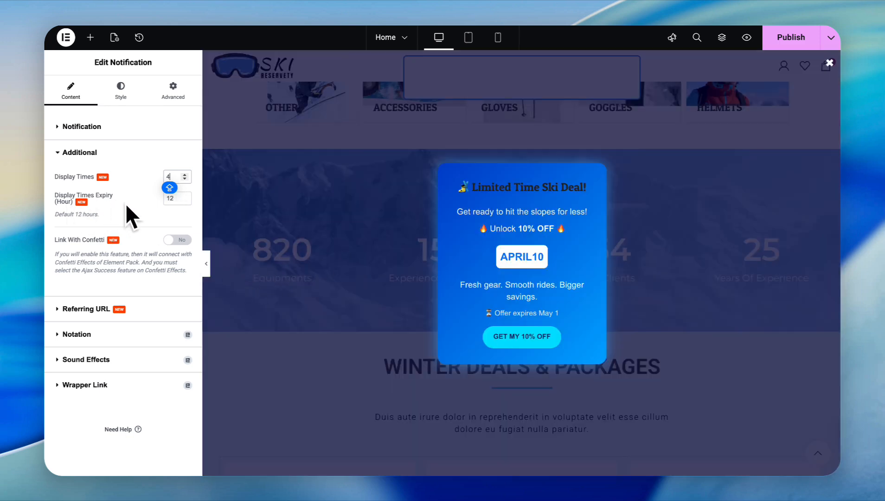
key(BackSpace)
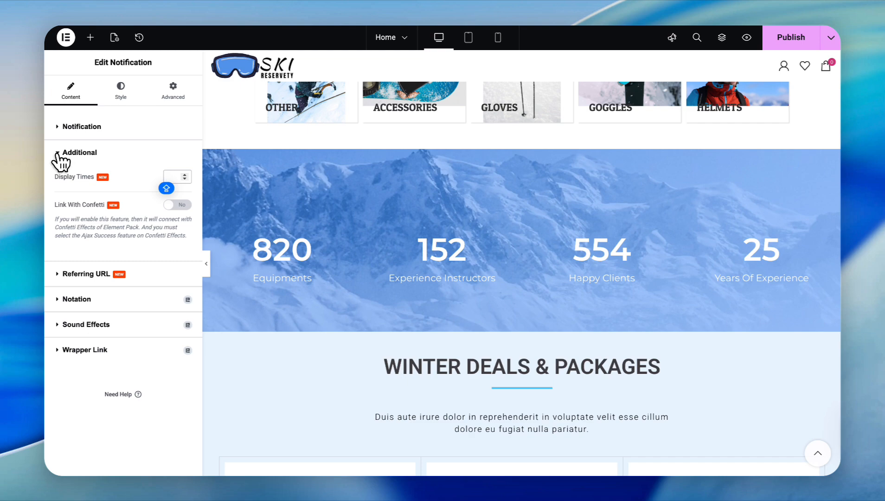
click(58, 153)
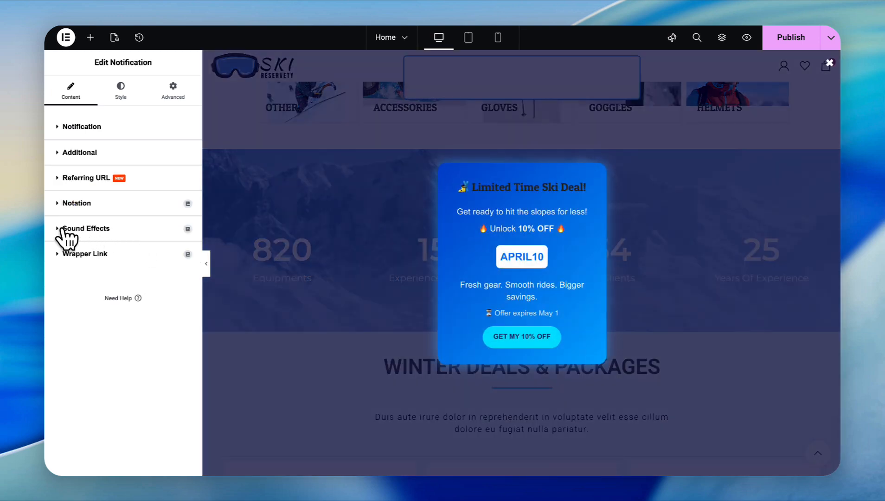
click(58, 228)
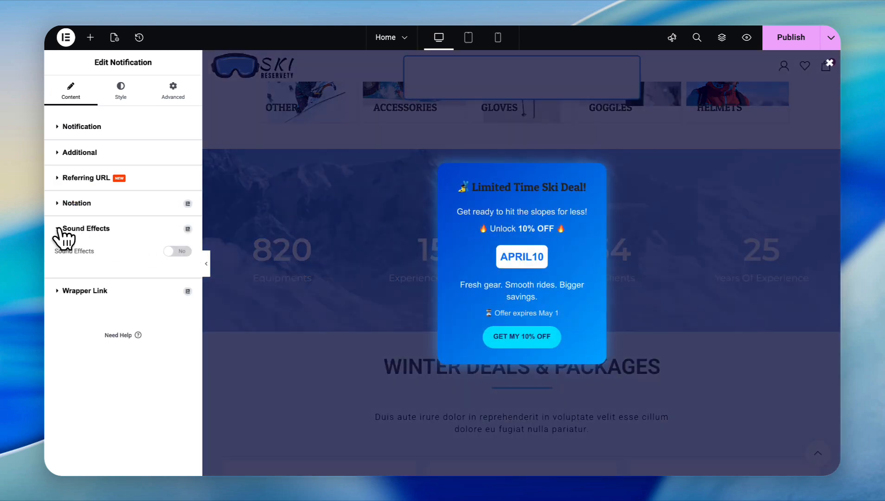
click(58, 228)
click(59, 256)
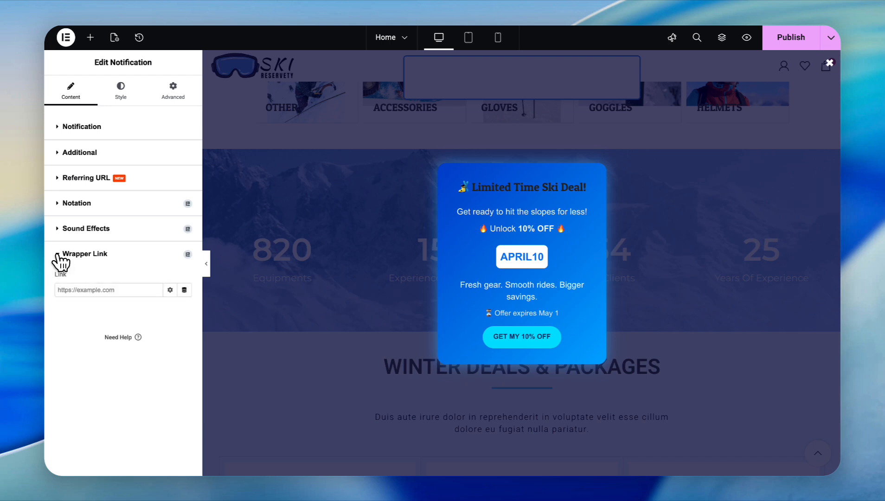
click(59, 256)
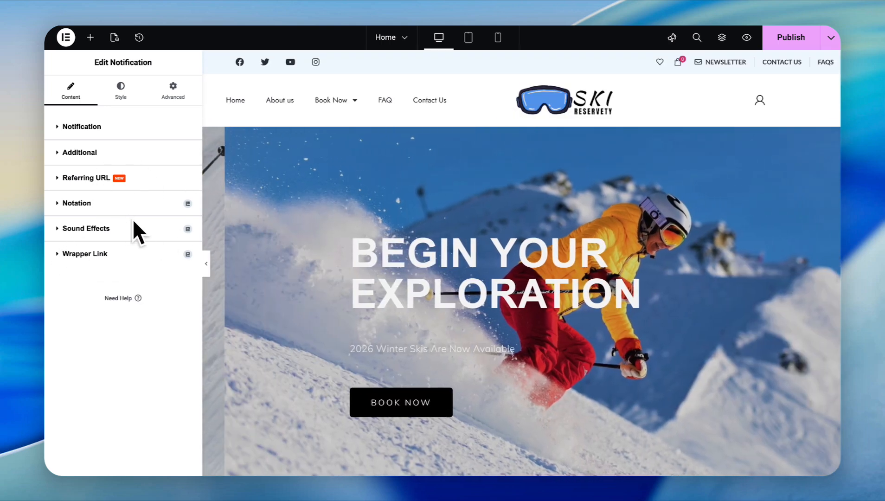
Step: Enable Confetti Effects in the notification's advanced settings and set the confetti type to Fireworks
click(173, 95)
scroll(166, 319, down, 1)
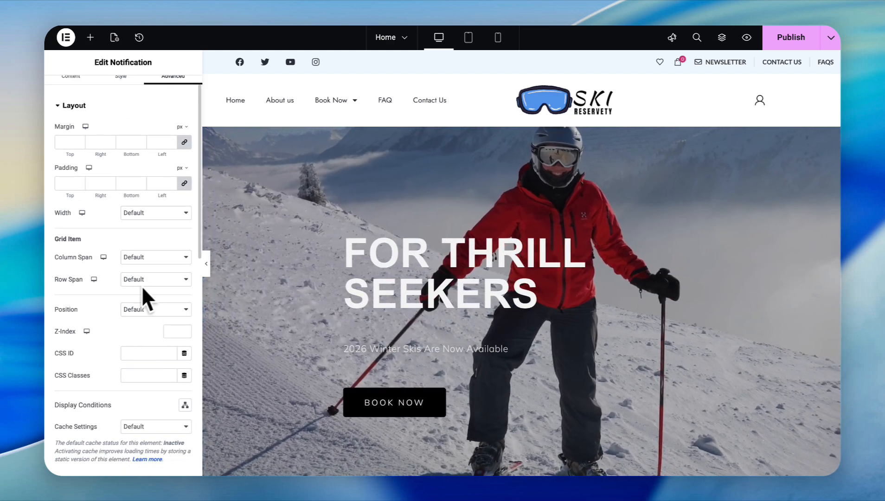
scroll(124, 325, down, 5)
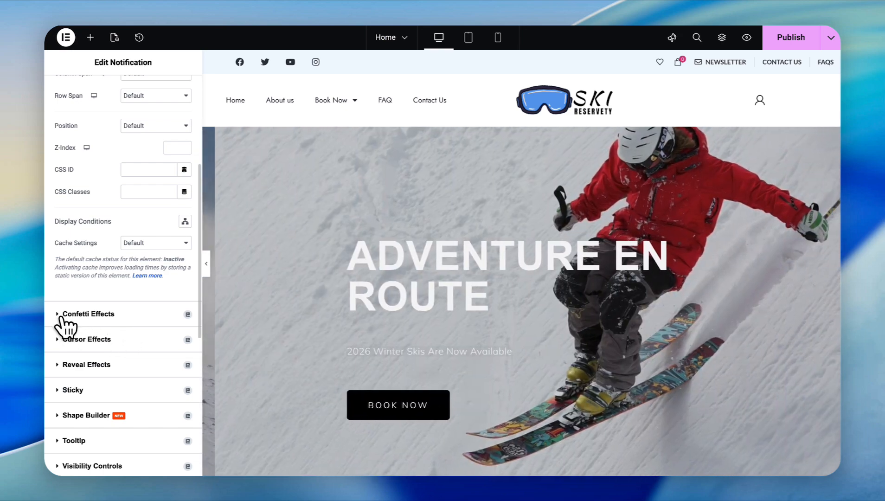
click(60, 315)
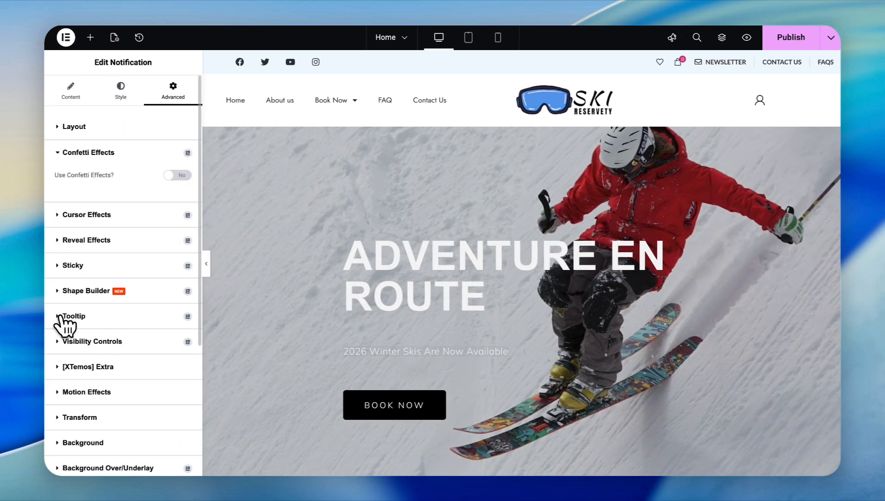
click(184, 176)
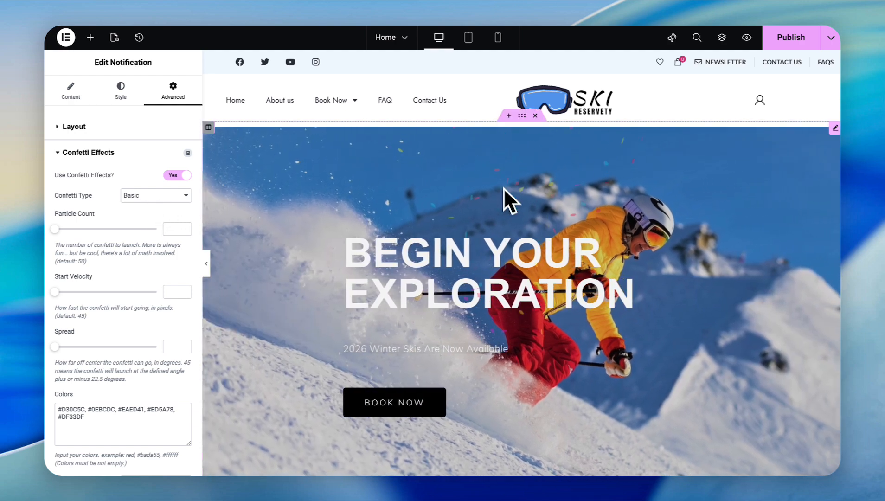
click(158, 196)
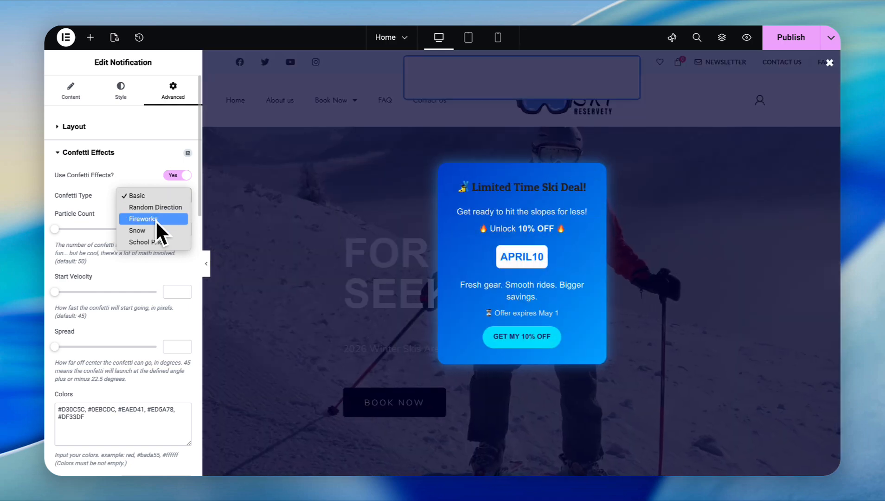
click(155, 220)
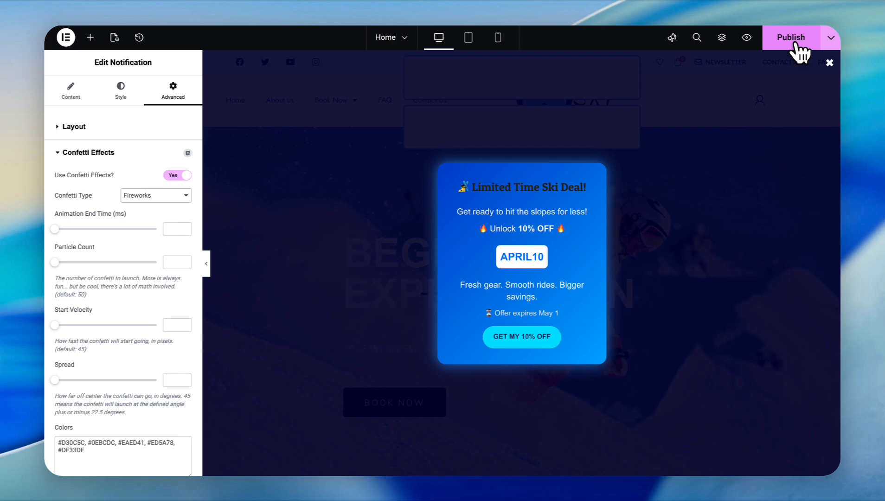
Step: Publish the Home page, view it live to check the coupon popup, and dismiss the popup
click(795, 43)
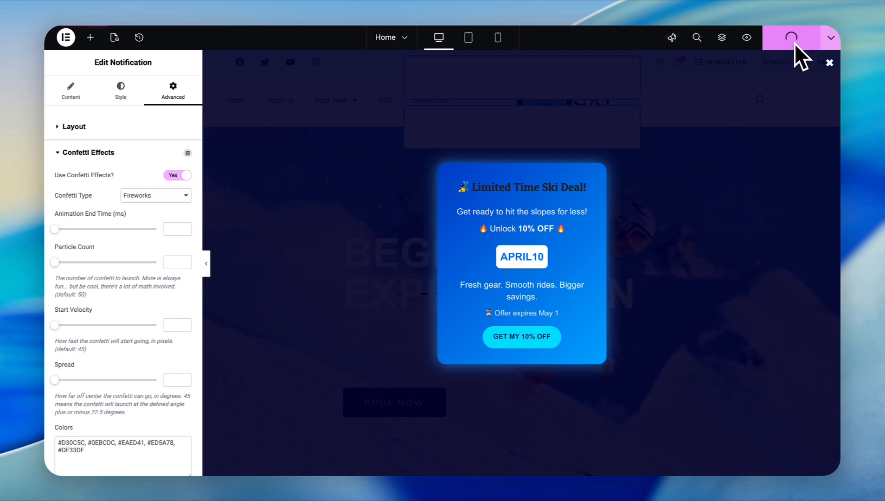
click(831, 38)
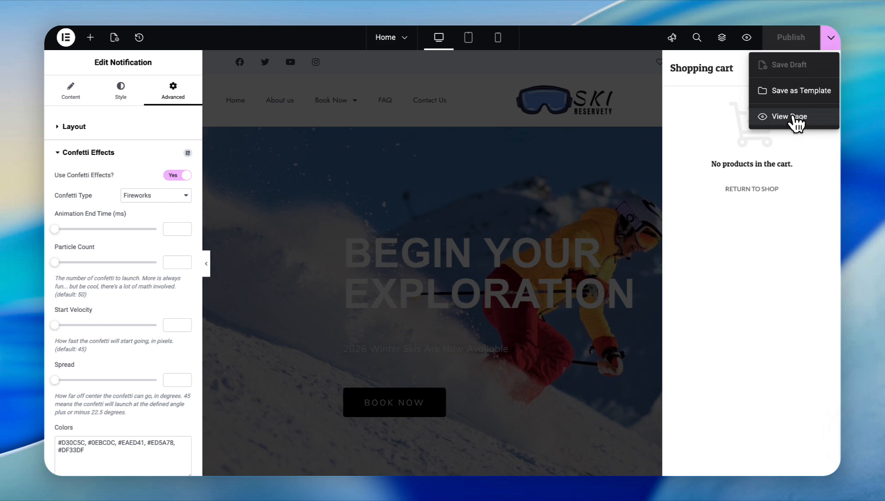
click(794, 118)
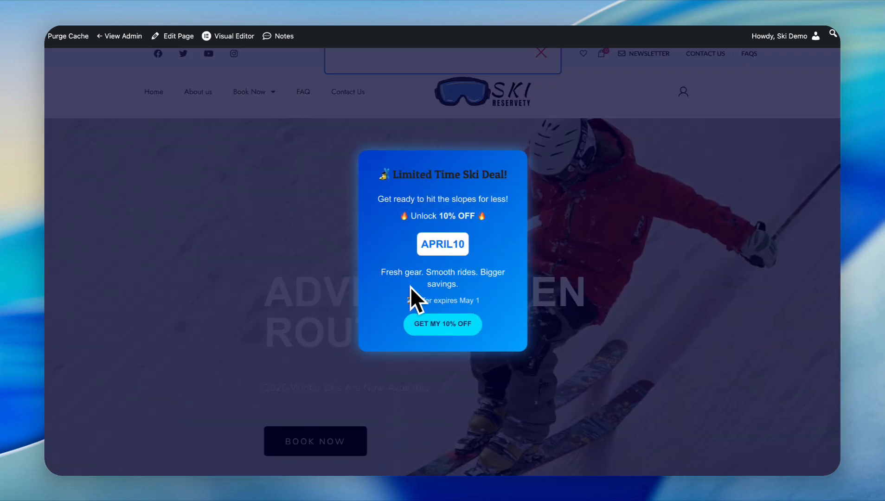
key(Escape)
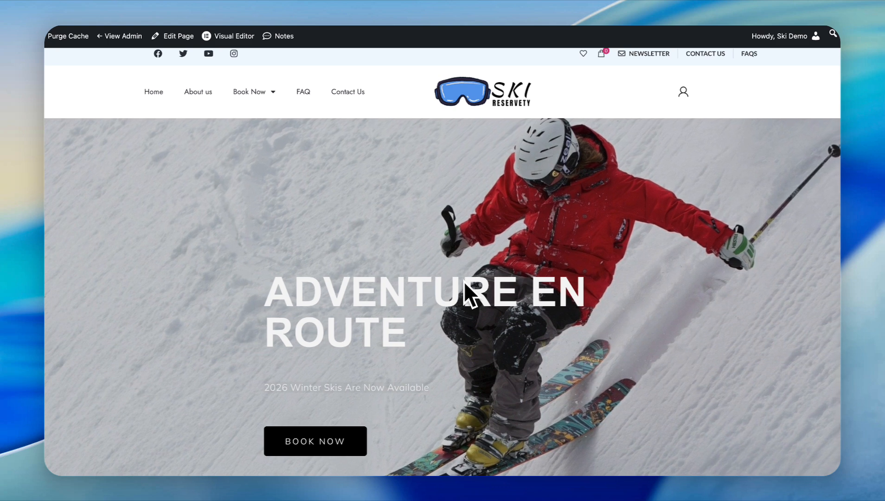